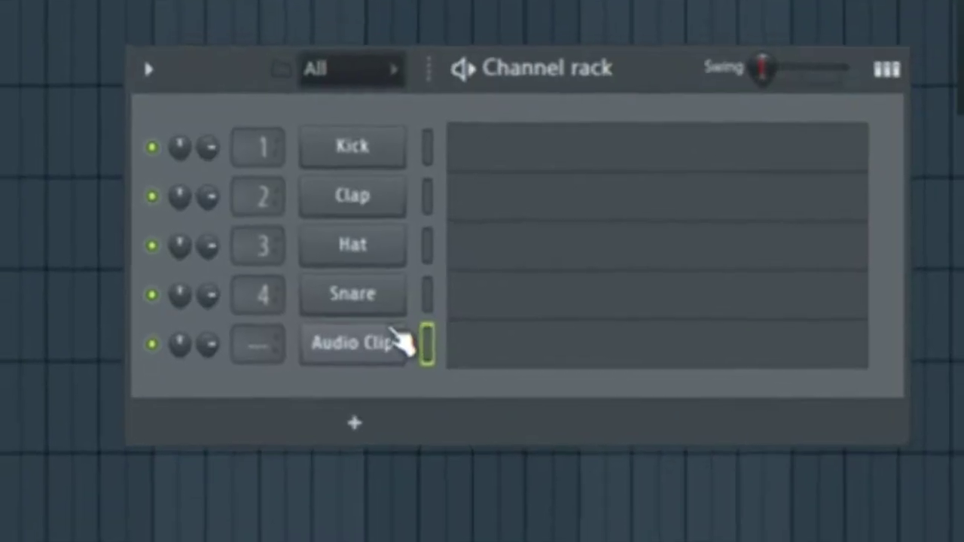
Open the audio clip channel and place the KLOUD Save The World song on the upper playlist tracks
click(560, 271)
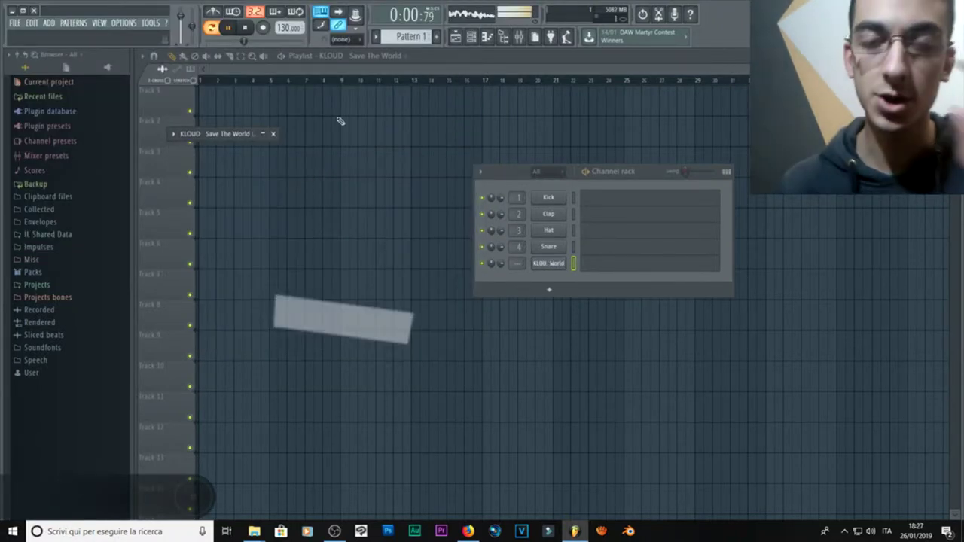
click(327, 113)
drag(486, 105, 422, 111)
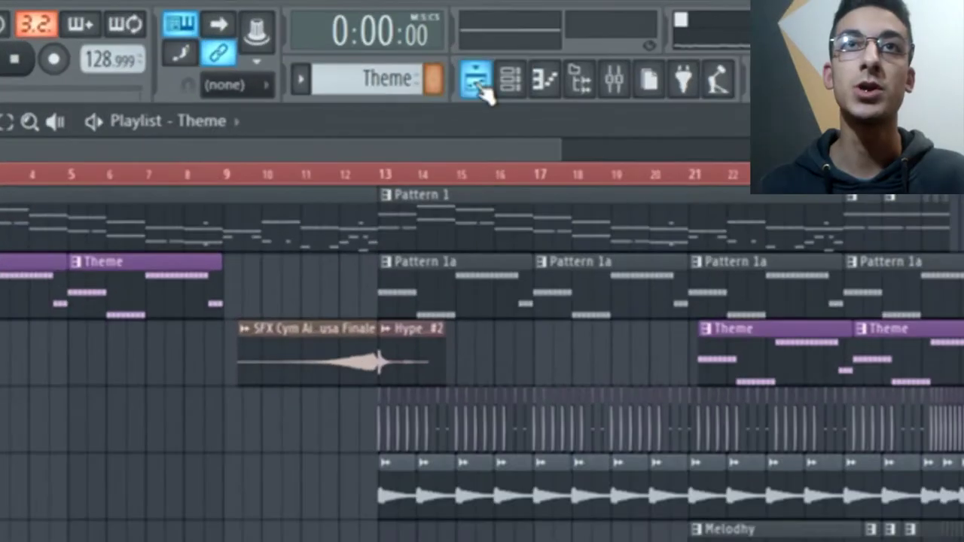
Toggle the playlist to reach the mixer and load ZGameEditor Visualizer into an empty effect slot on the Master track
click(456, 46)
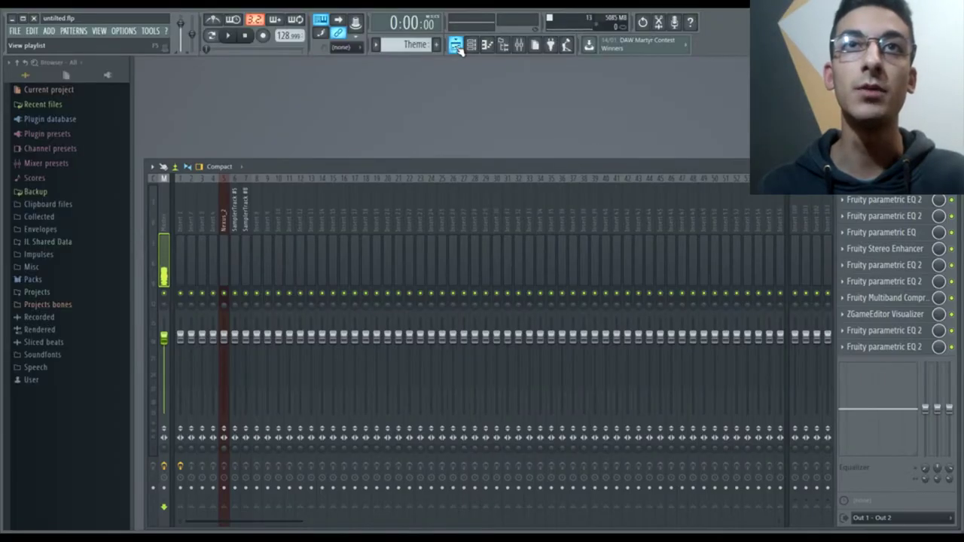
click(456, 46)
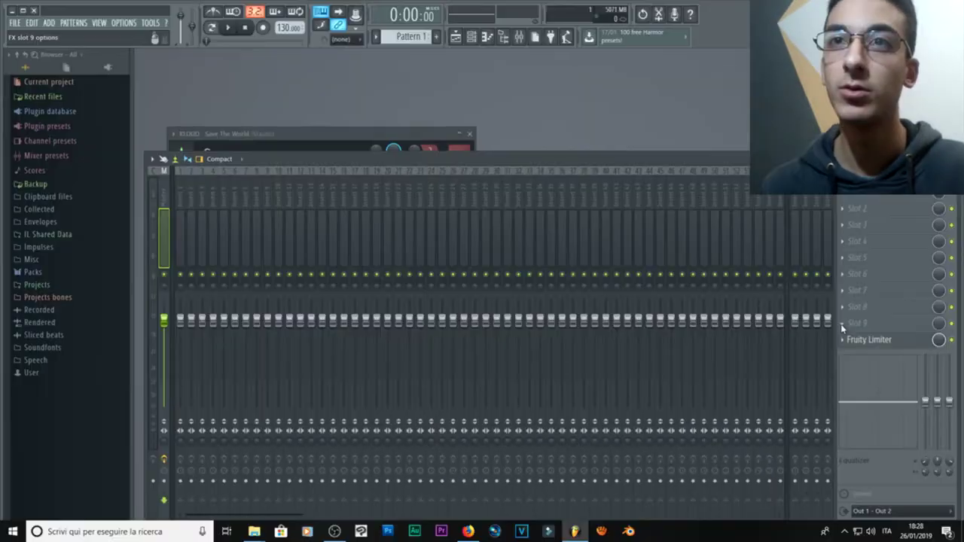
click(832, 233)
click(735, 158)
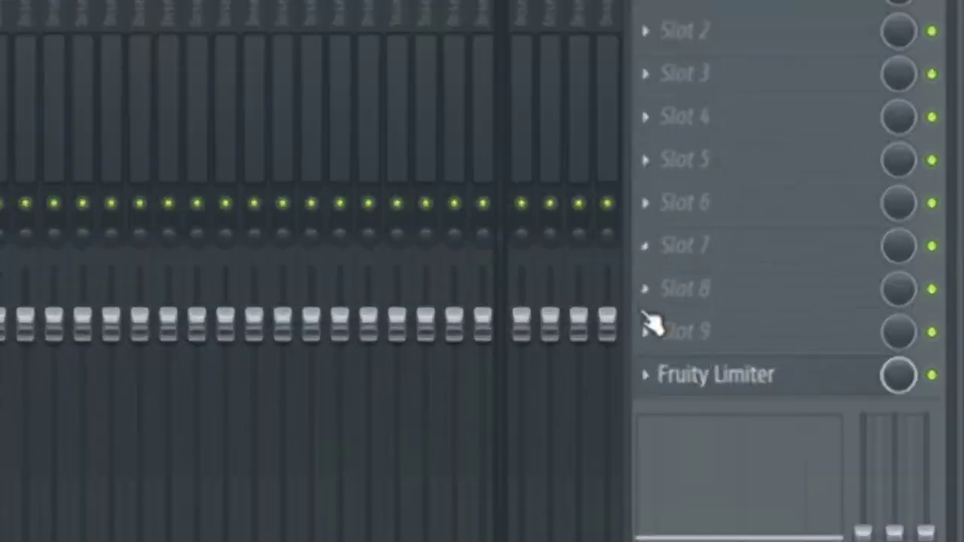
click(638, 332)
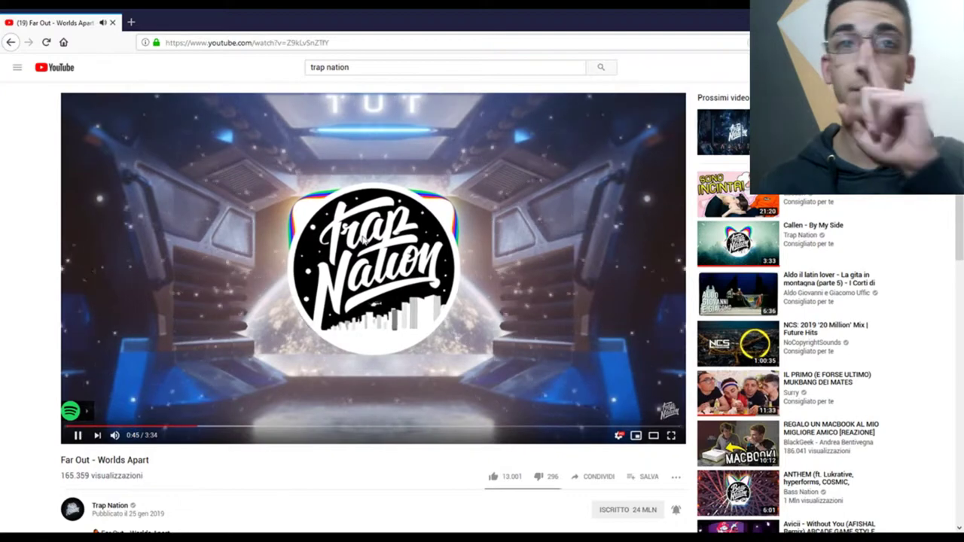
key(t)
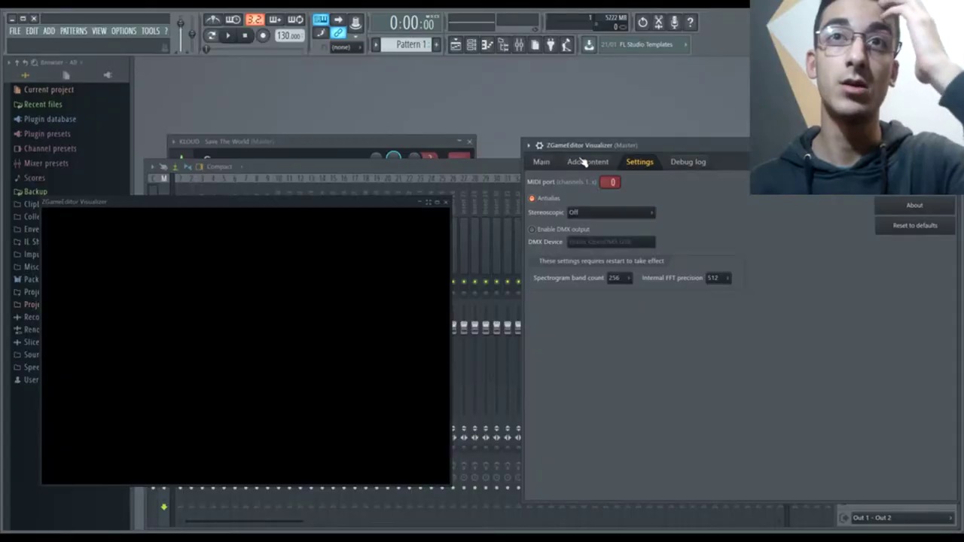
Add the pictures Scritta.png, Cerchio.png and Spektrem.jpg to the visualizer's image content
click(583, 163)
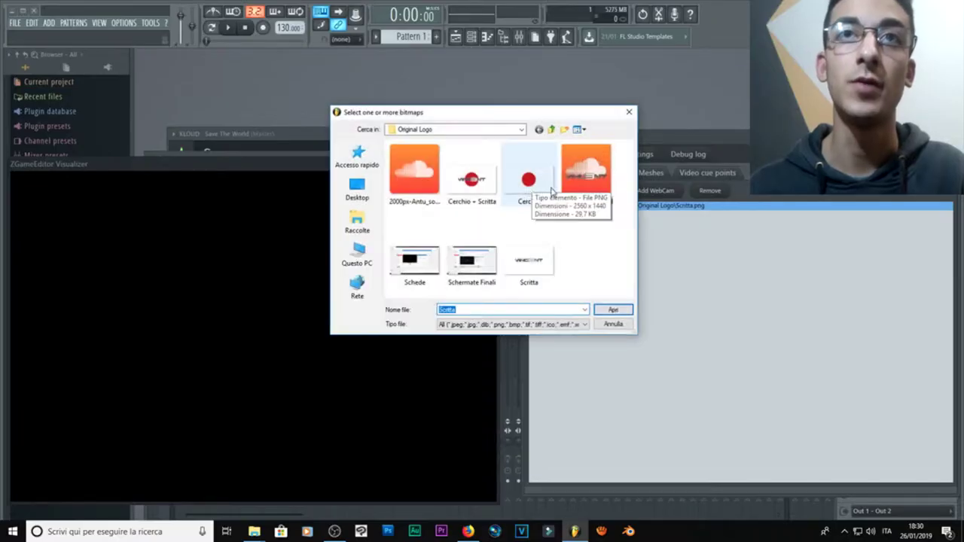
double_click(521, 188)
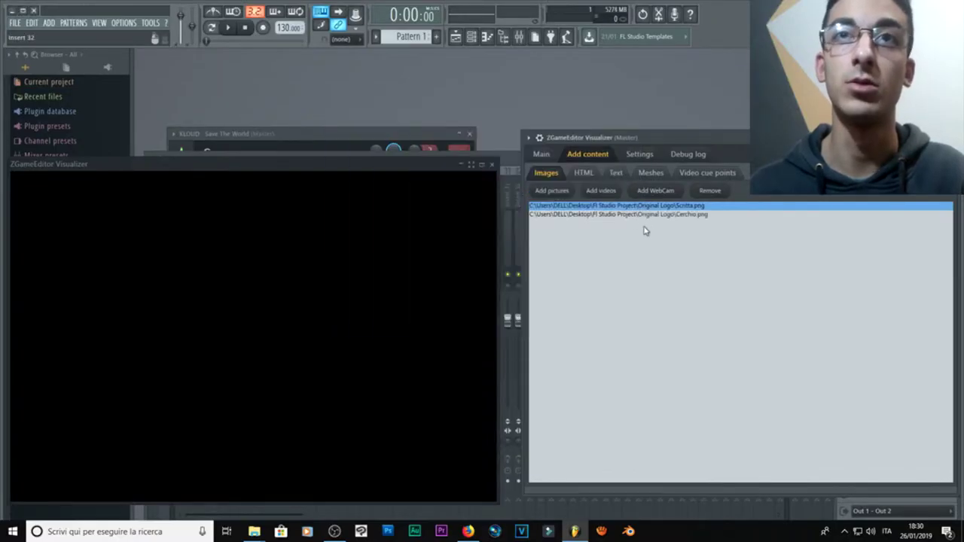
click(559, 193)
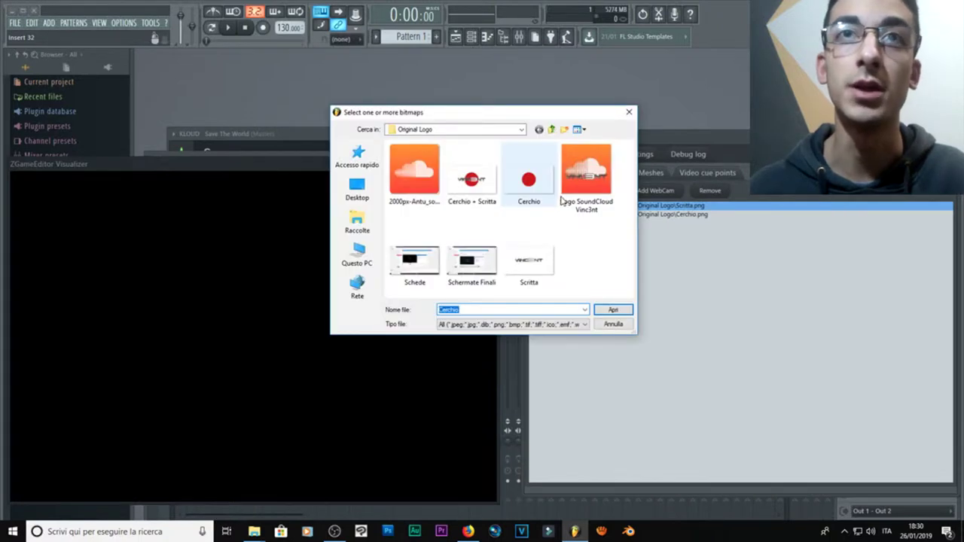
key(alt+Up)
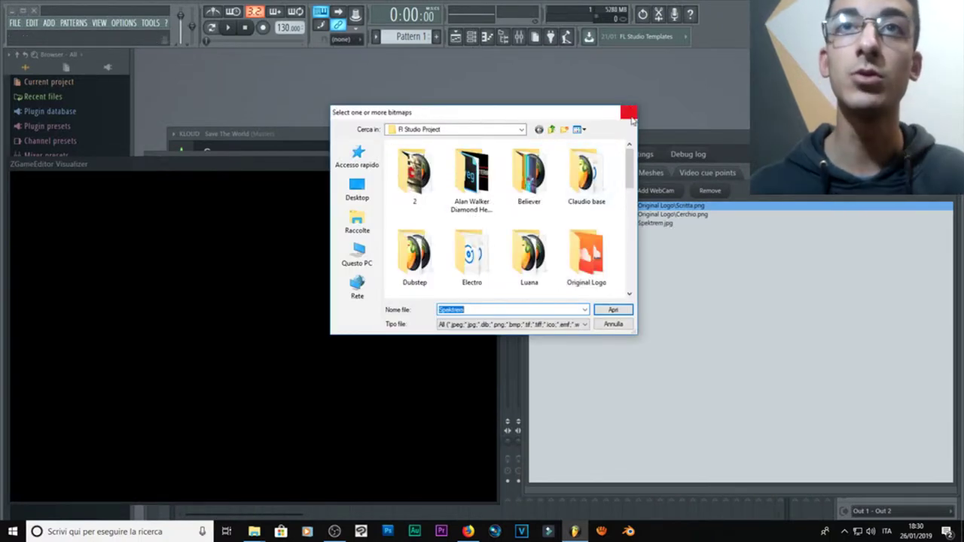
click(629, 112)
Set layer A to the Image effect with Spektrem as its image source, and raise its Size to the maximum
click(542, 154)
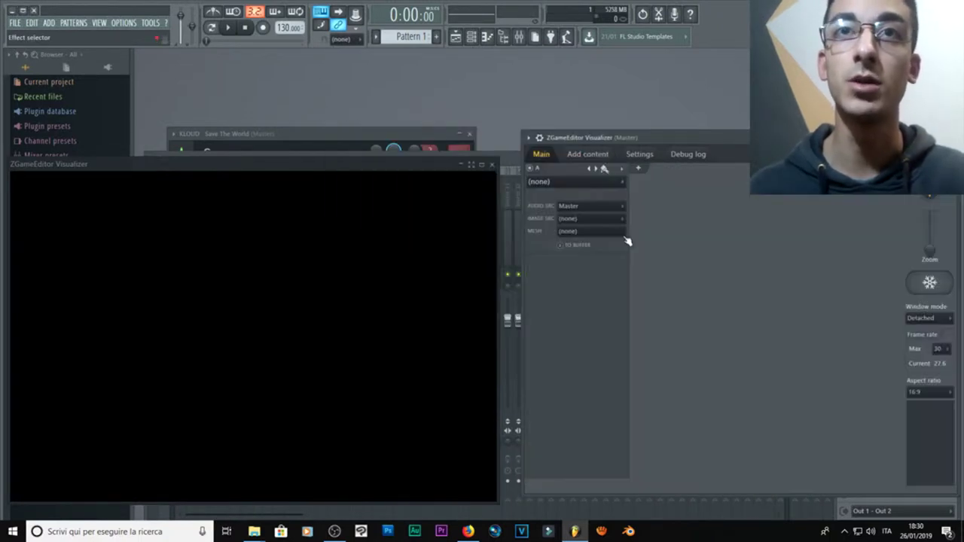
click(620, 184)
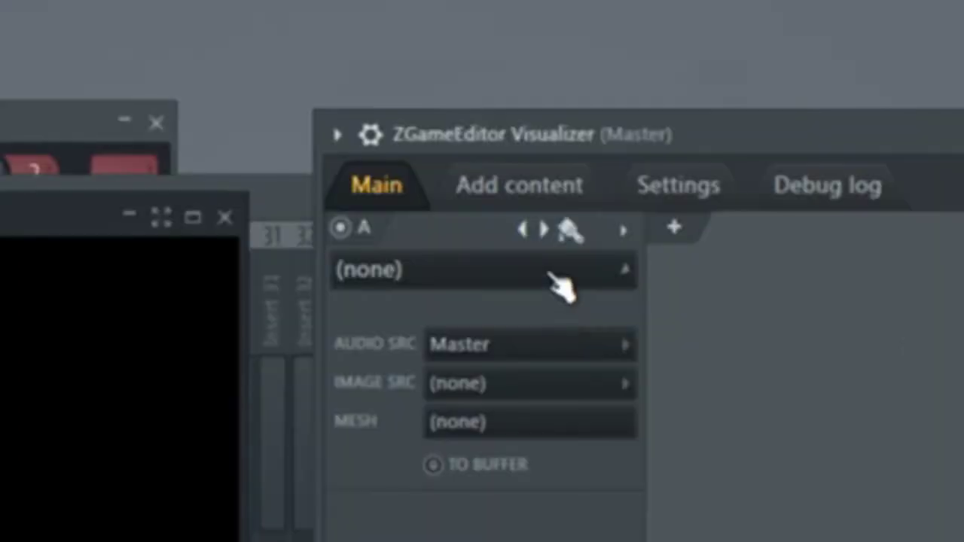
click(549, 285)
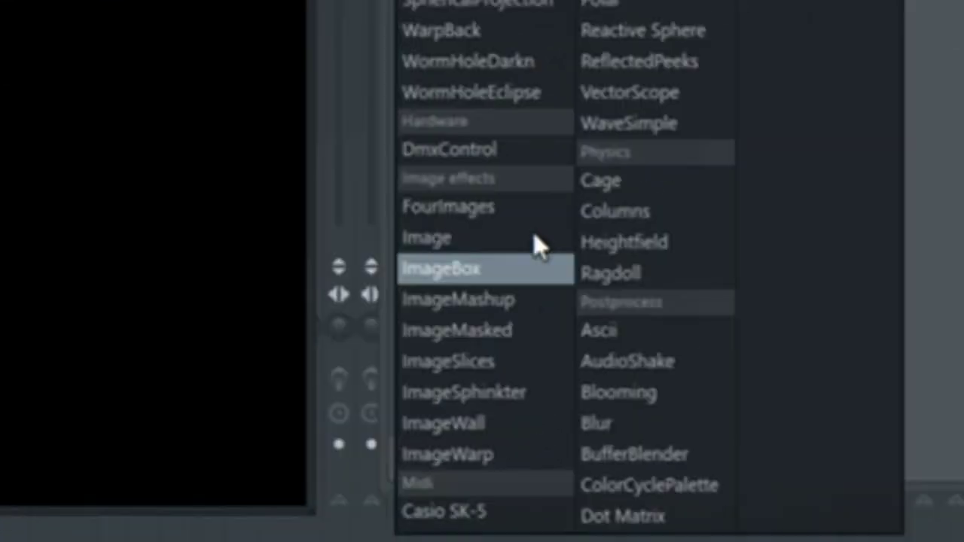
click(534, 238)
click(877, 147)
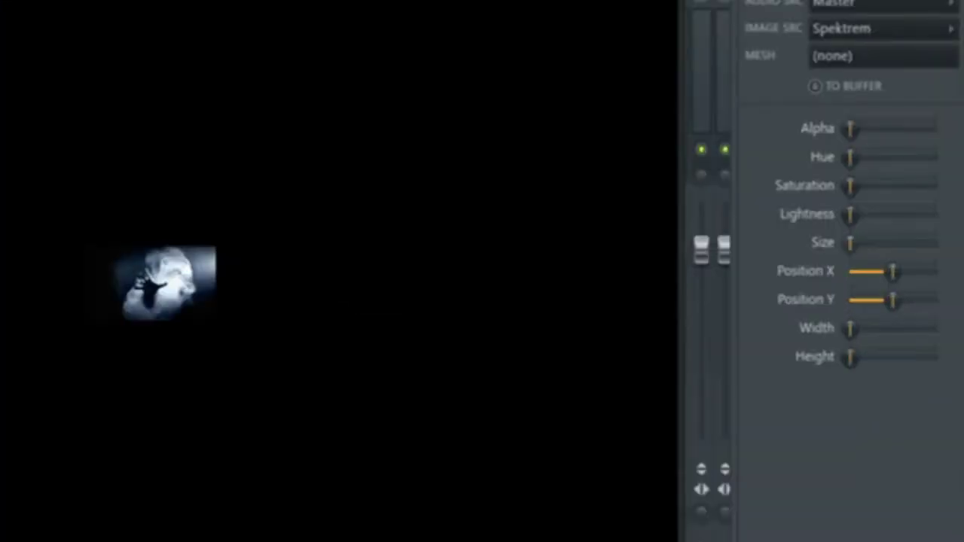
drag(850, 242, 693, 213)
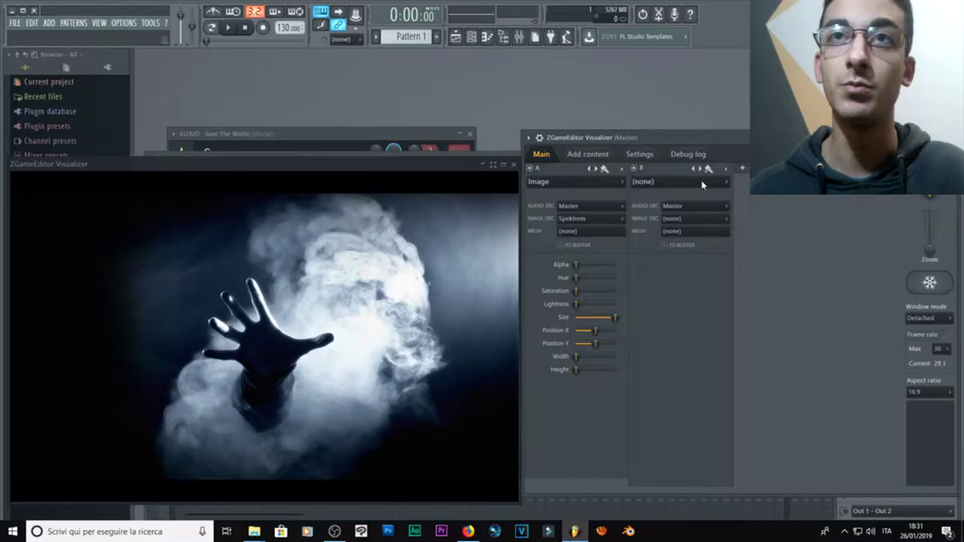
Set layer B to the Image effect with Cerchio as its image source, and raise its Size to the maximum
click(867, 116)
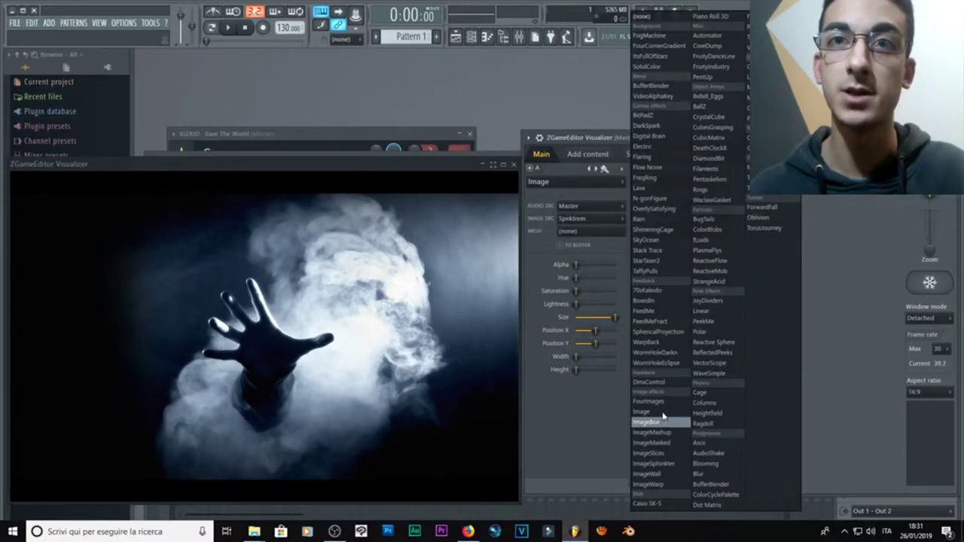
click(663, 419)
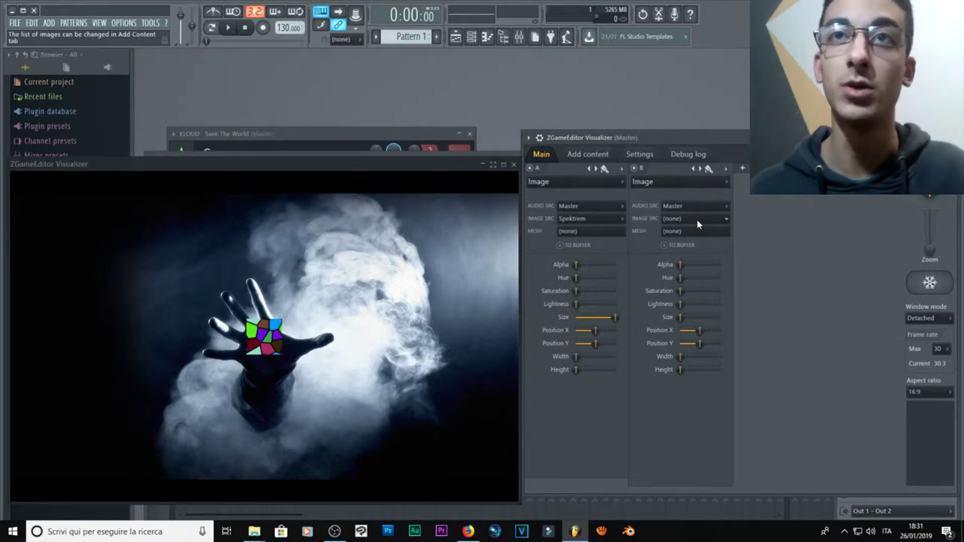
scroll(720, 219, down, 1)
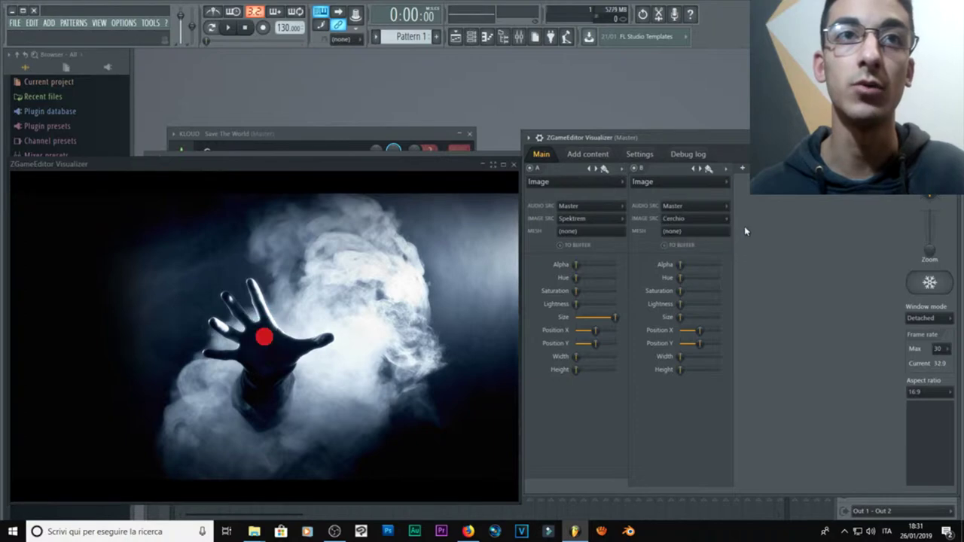
drag(681, 317, 720, 317)
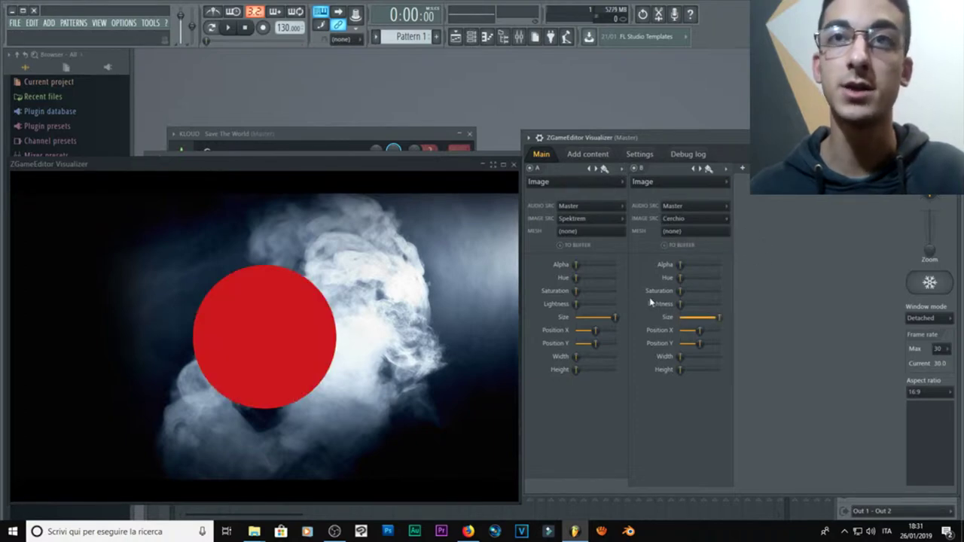
Add layer C as an Image showing Scritta at maximum Size, and adjust the position of the Cerchio layer
click(742, 168)
click(798, 218)
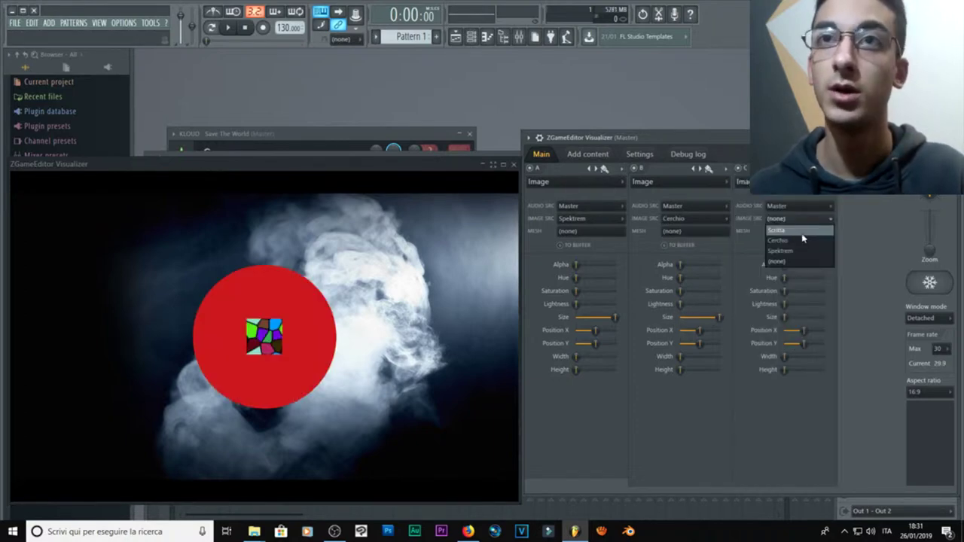
click(808, 231)
drag(784, 317, 823, 317)
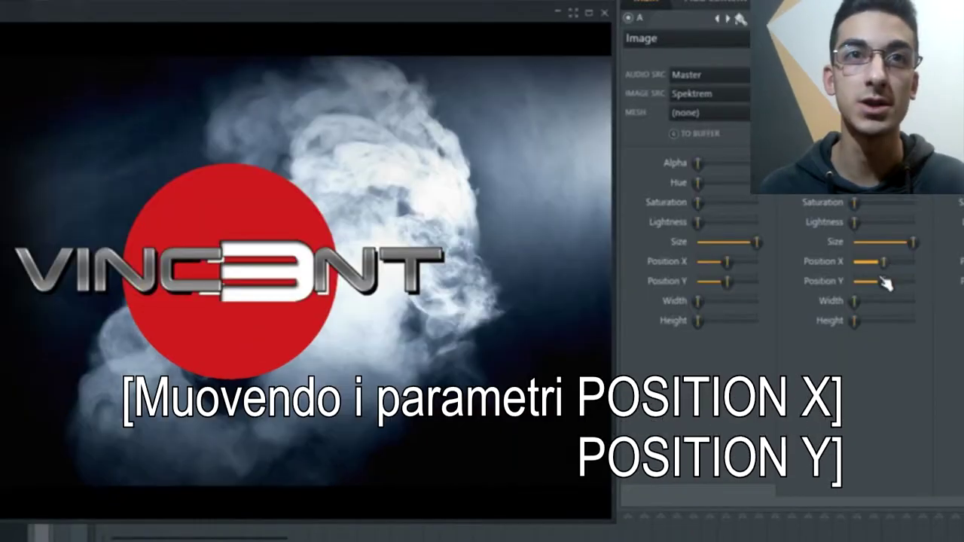
drag(698, 343, 702, 332)
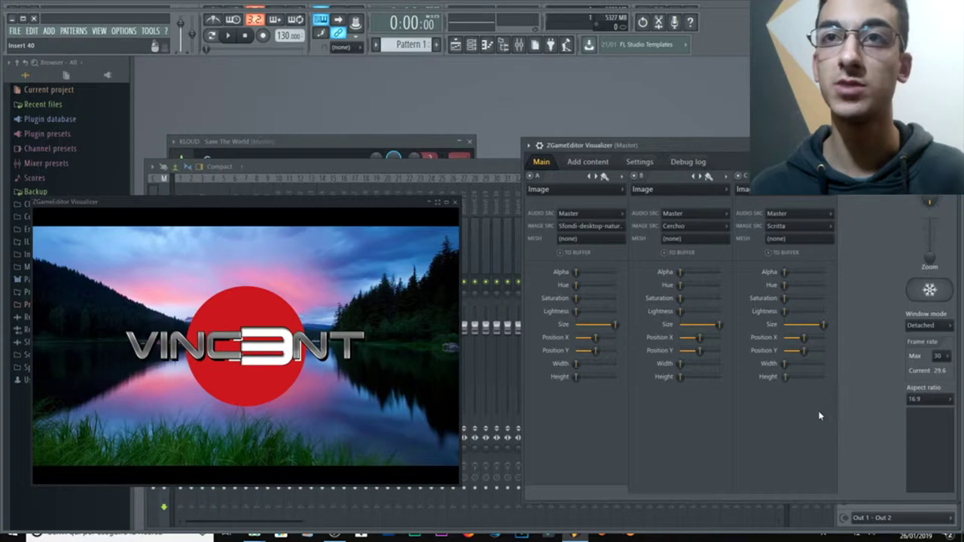
Add a fourth layer with the Polar effect and play the song to preview the circular spectrum
click(841, 175)
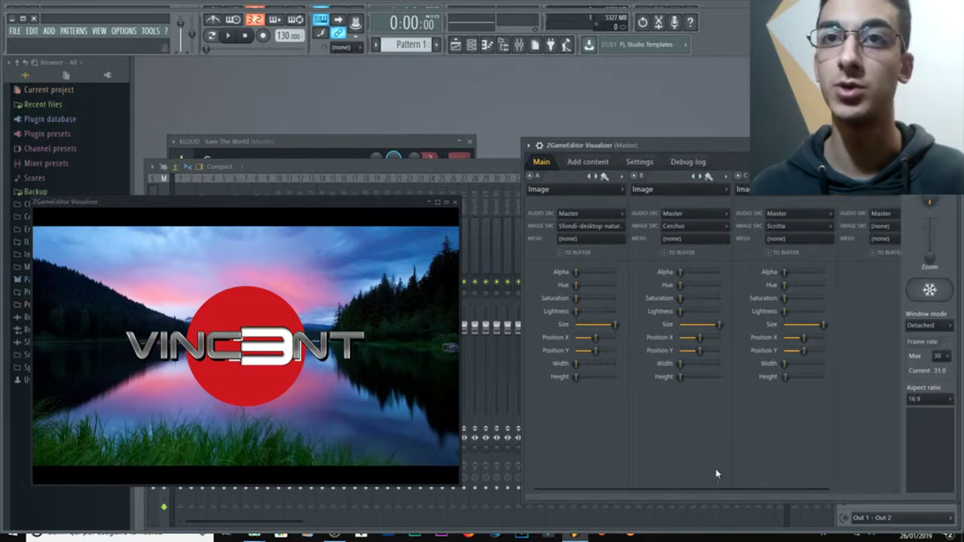
drag(722, 489, 868, 494)
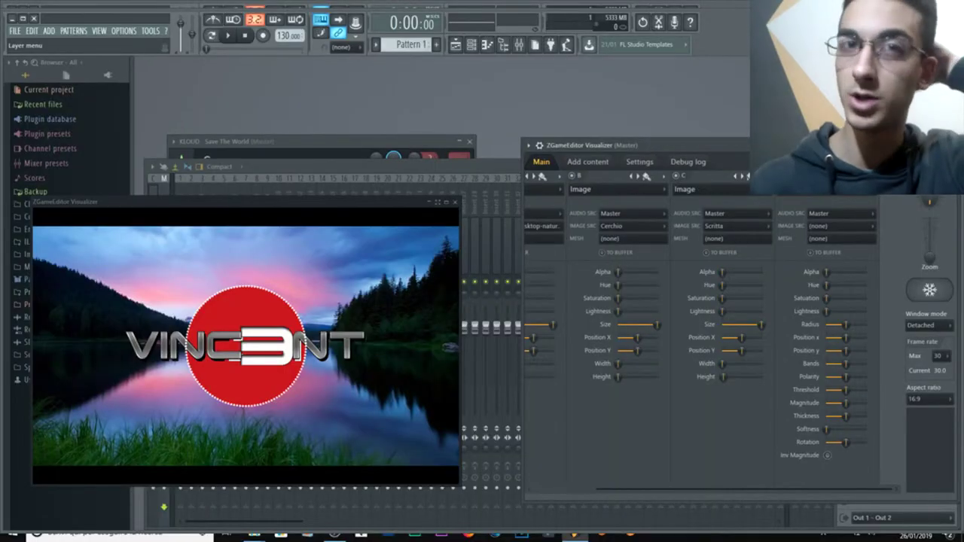
key(space)
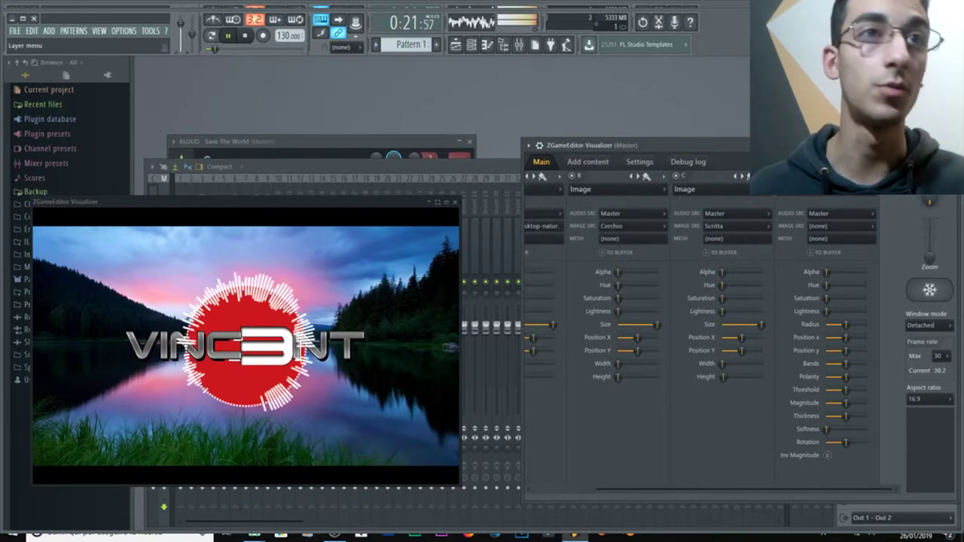
key(space)
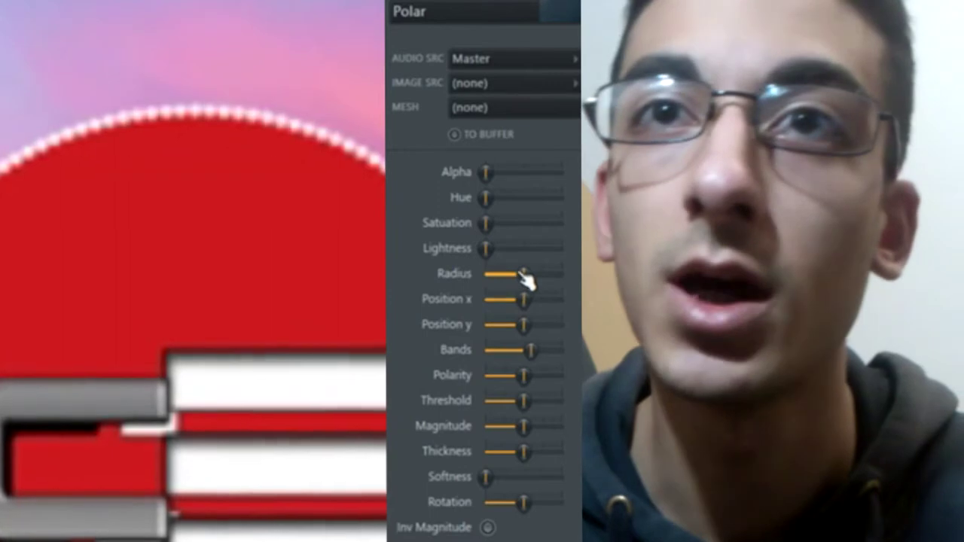
Try a larger Radius on the Polar layer, and test its Bands at the maximum and at a low value
drag(523, 276, 541, 275)
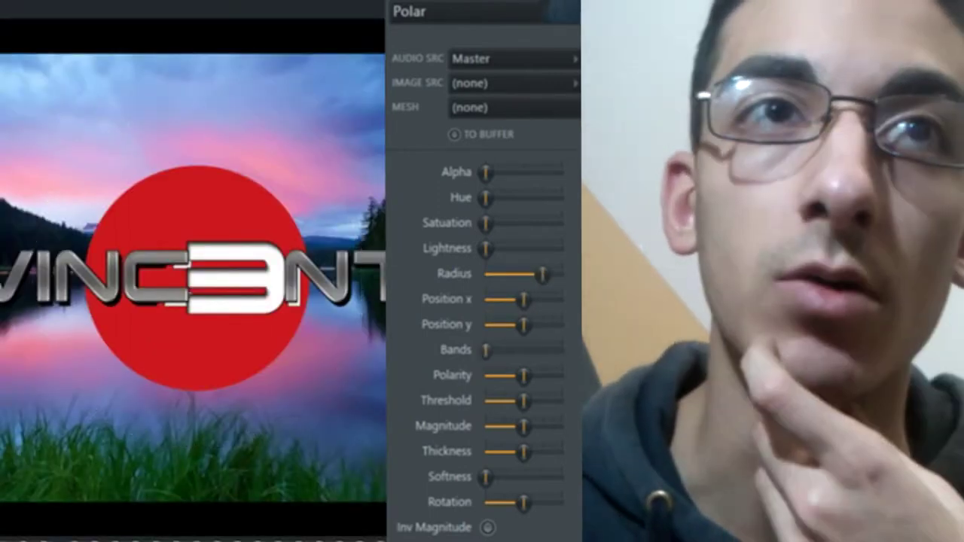
drag(552, 351, 563, 354)
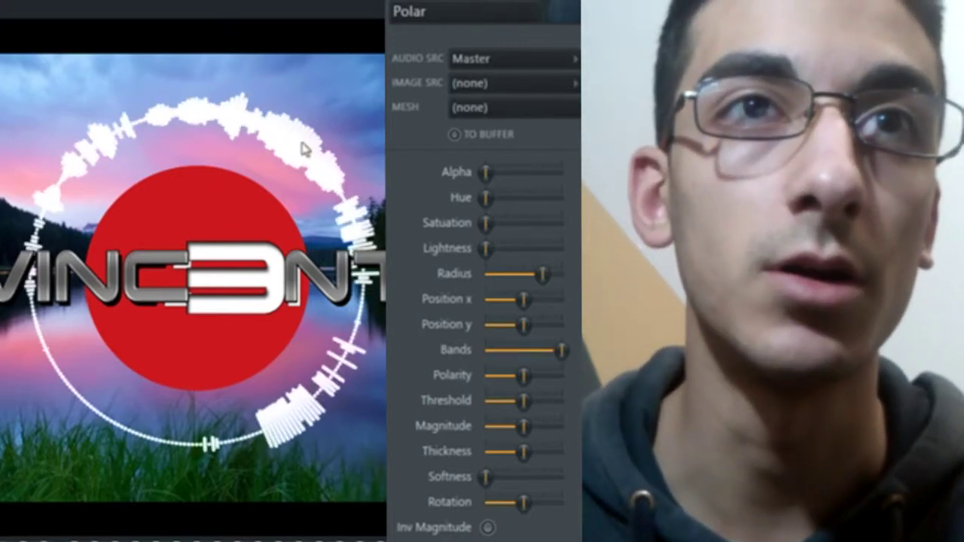
drag(561, 350, 507, 351)
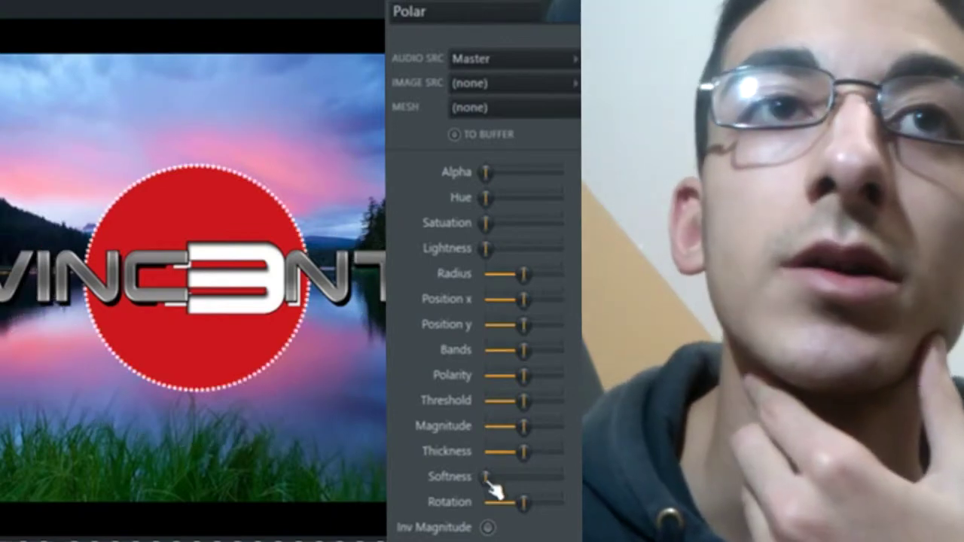
Test the Polar layer's Softness at the maximum and at a lower value, and try a maximum Rotation
drag(486, 477, 561, 477)
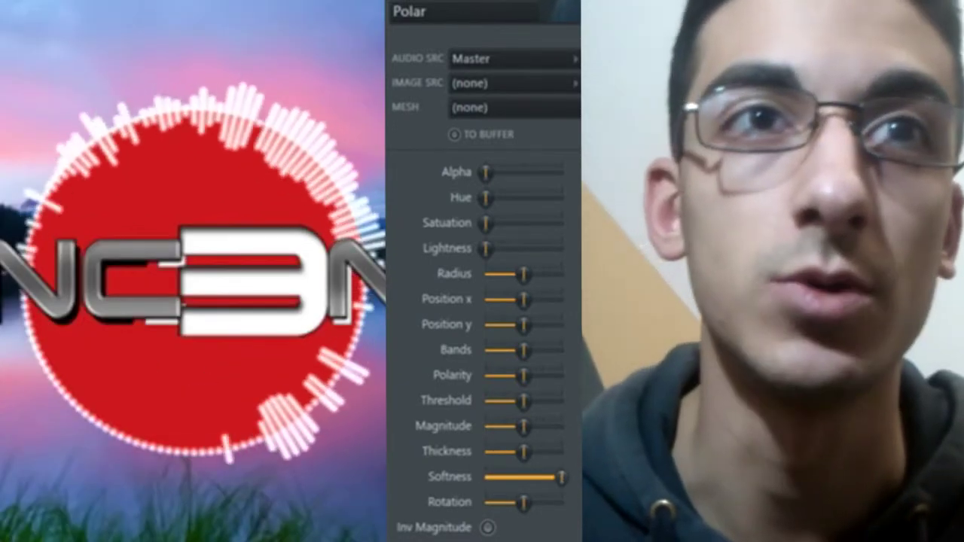
drag(561, 477, 514, 477)
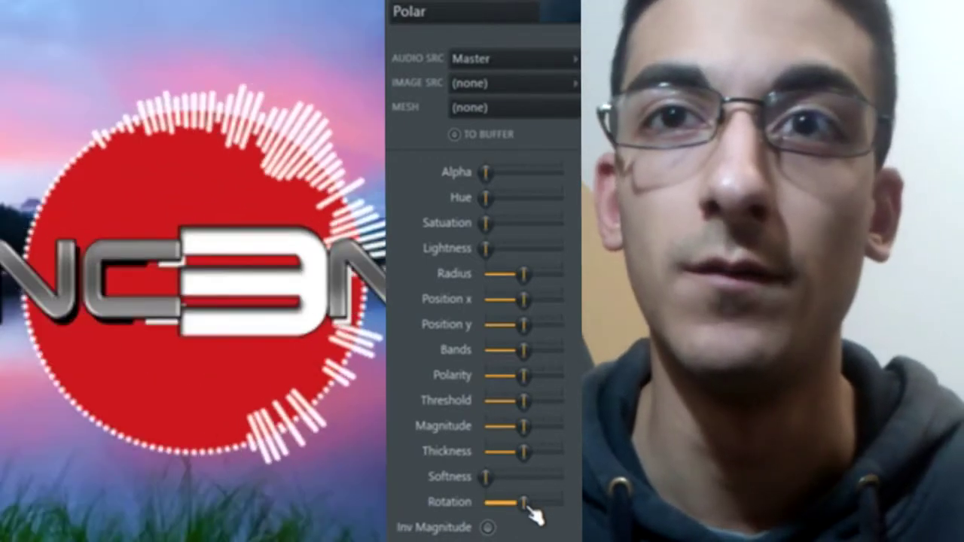
drag(525, 502, 561, 502)
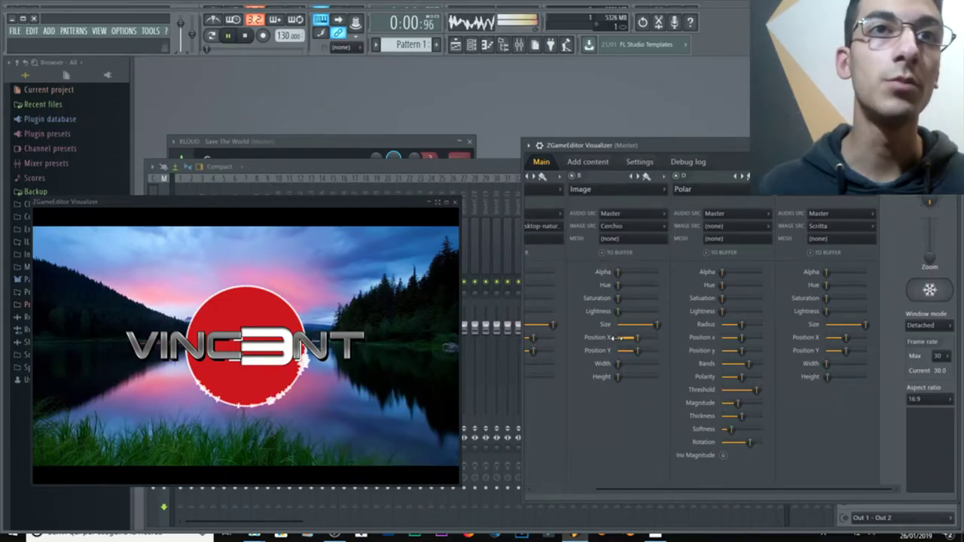
Preview the animated composition with the song and examine the settings of the background, ItsFullOfStars and Cerchio layers
key(space)
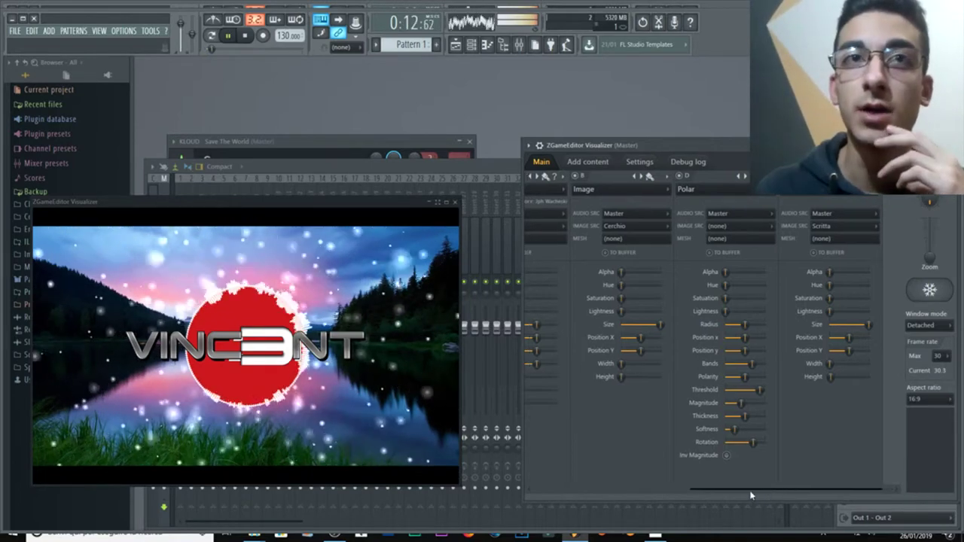
drag(770, 493, 621, 491)
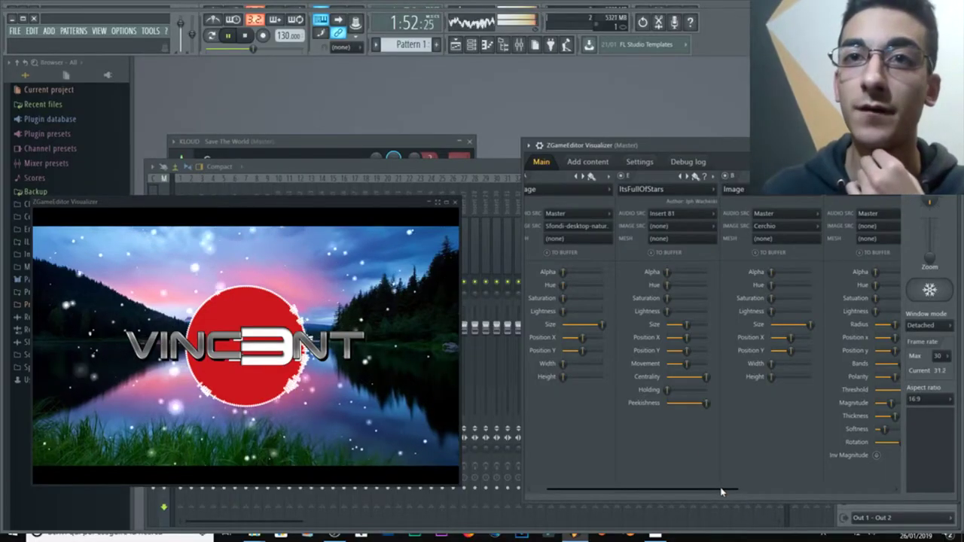
Raise the Amount of the last effect layer very slightly above its minimum
drag(721, 492, 772, 492)
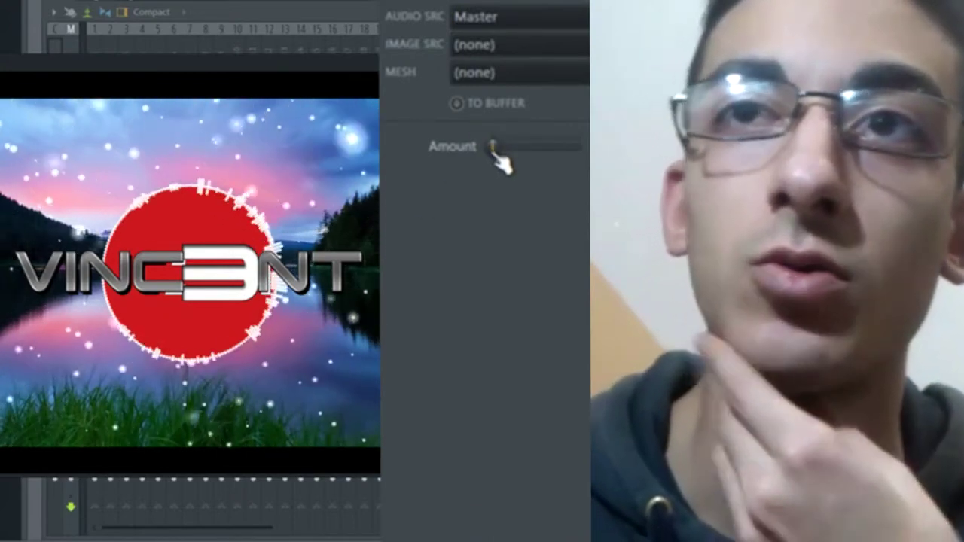
drag(492, 145, 496, 145)
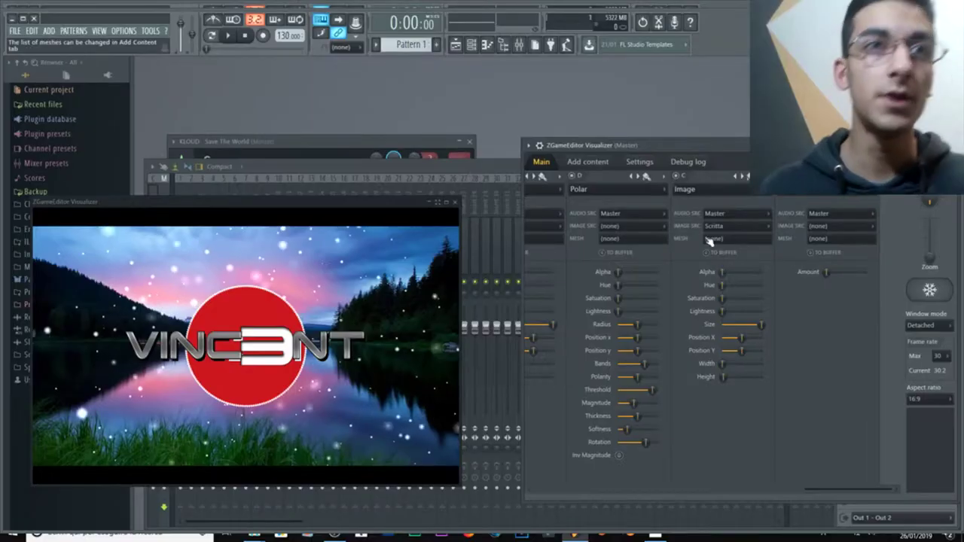
Start exporting the visualization to video, saving it as Prova.wmv in the Fl Studio Project folder
click(591, 162)
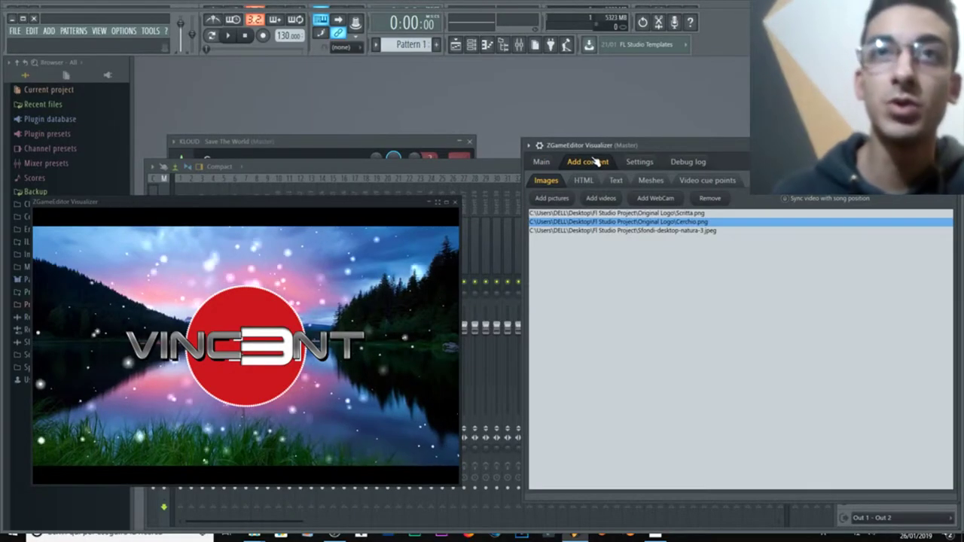
click(638, 163)
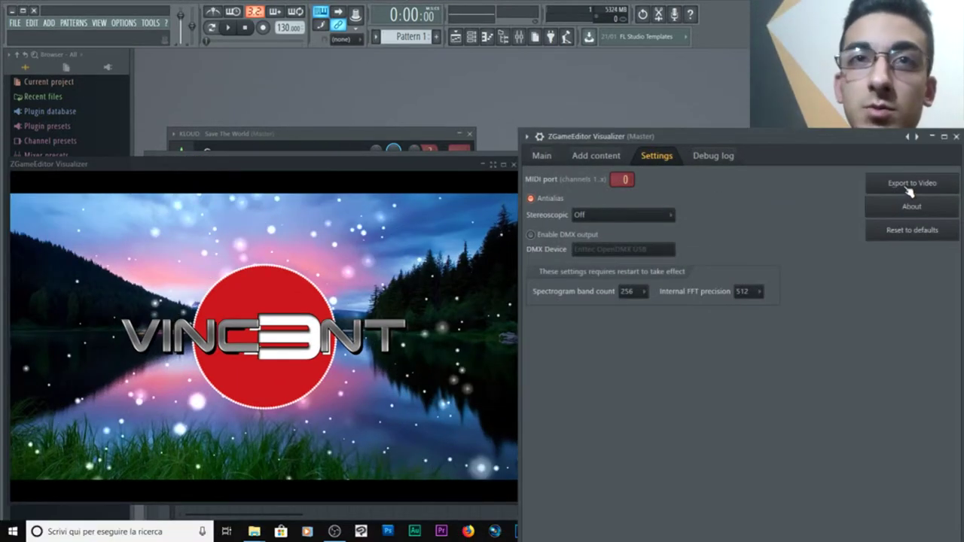
click(908, 183)
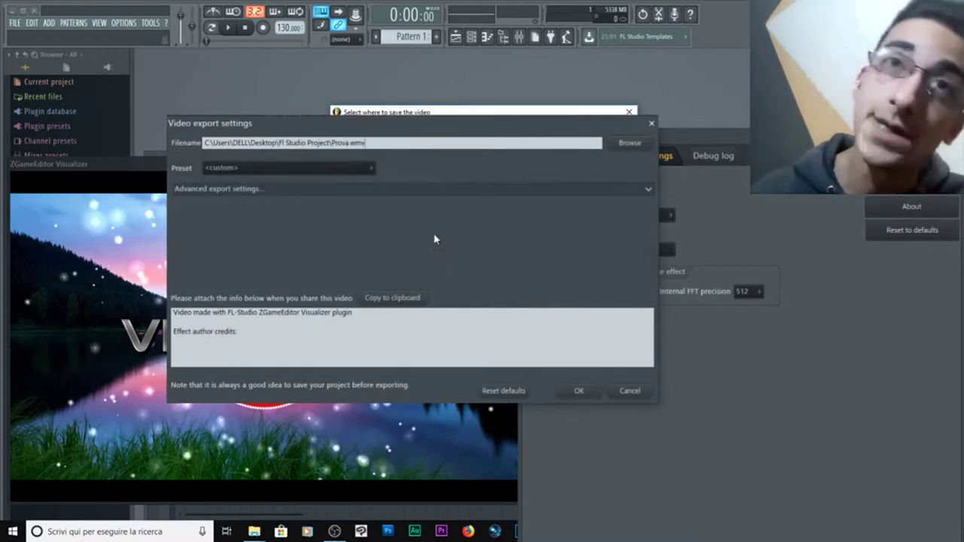
Try the YouTube HD (1280x720) export preset, and settle on YouTube HD (1920x1080)
click(347, 167)
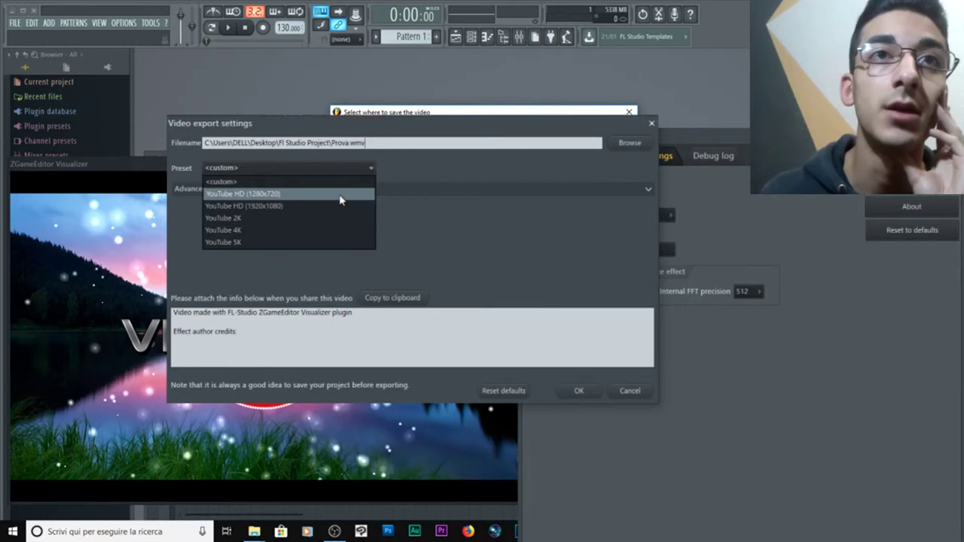
click(340, 200)
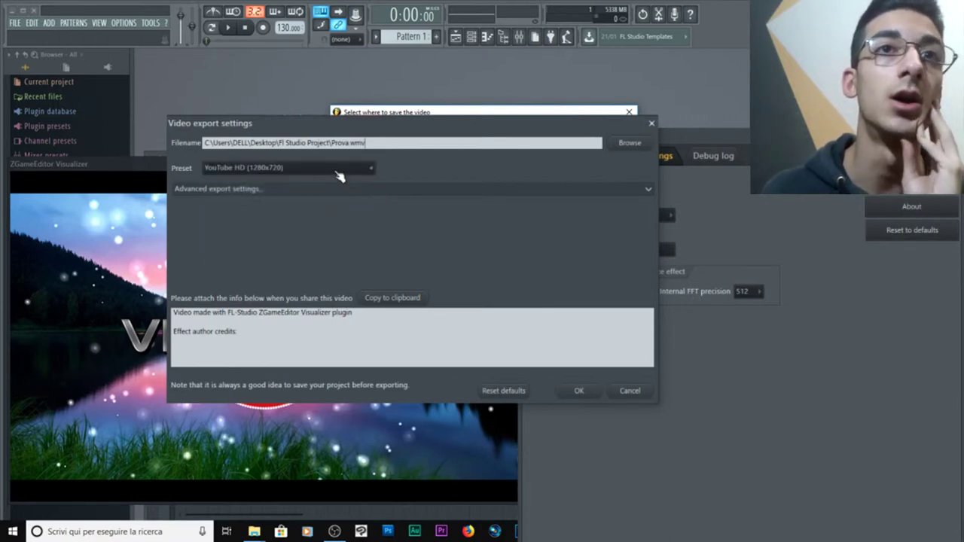
click(339, 168)
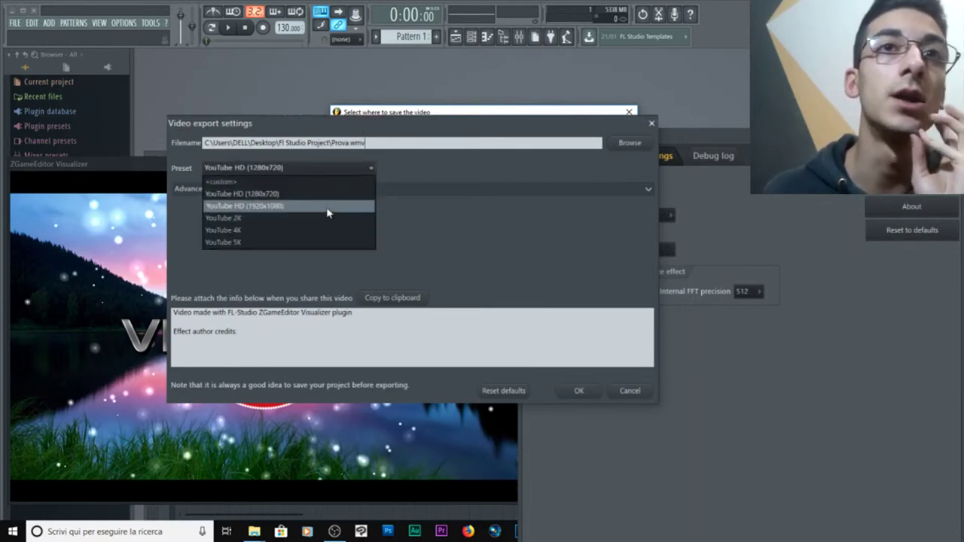
click(327, 206)
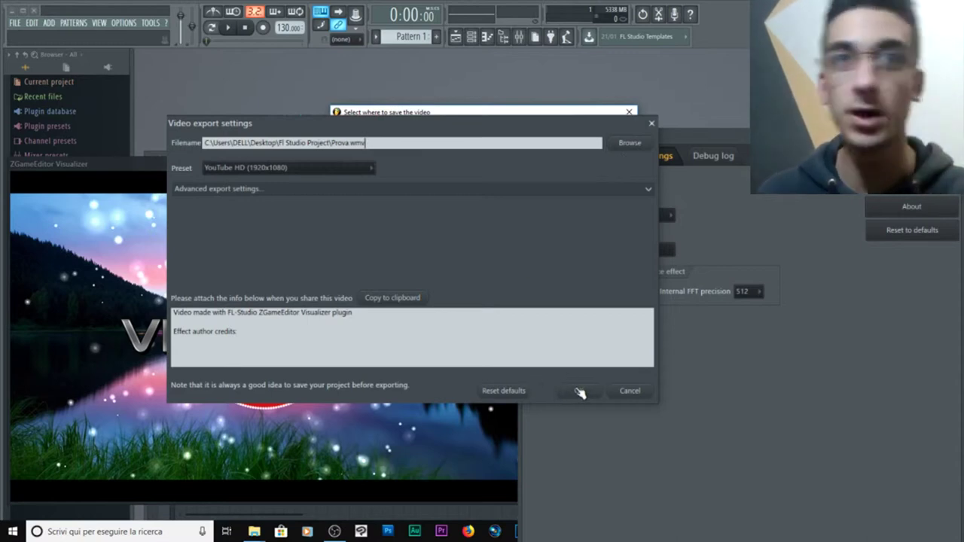
click(349, 170)
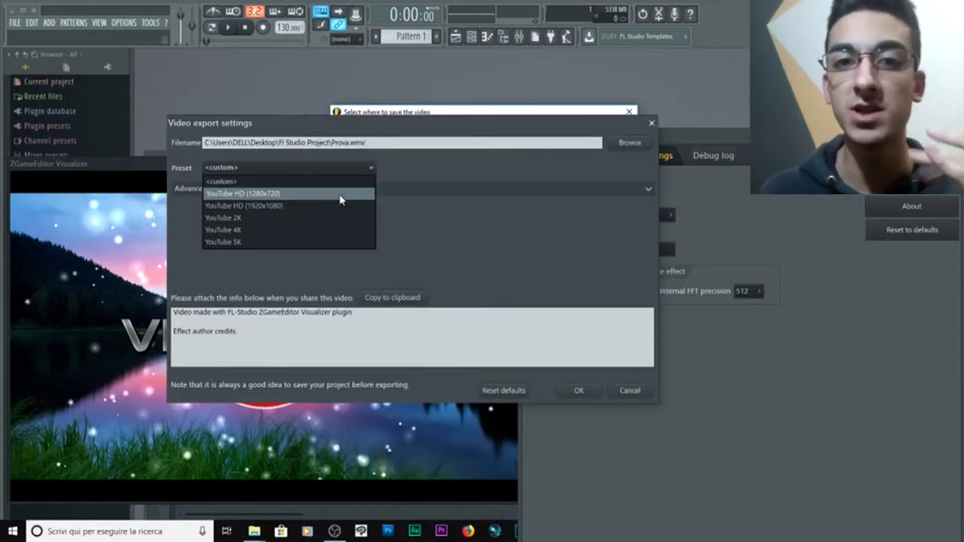
click(340, 196)
click(337, 172)
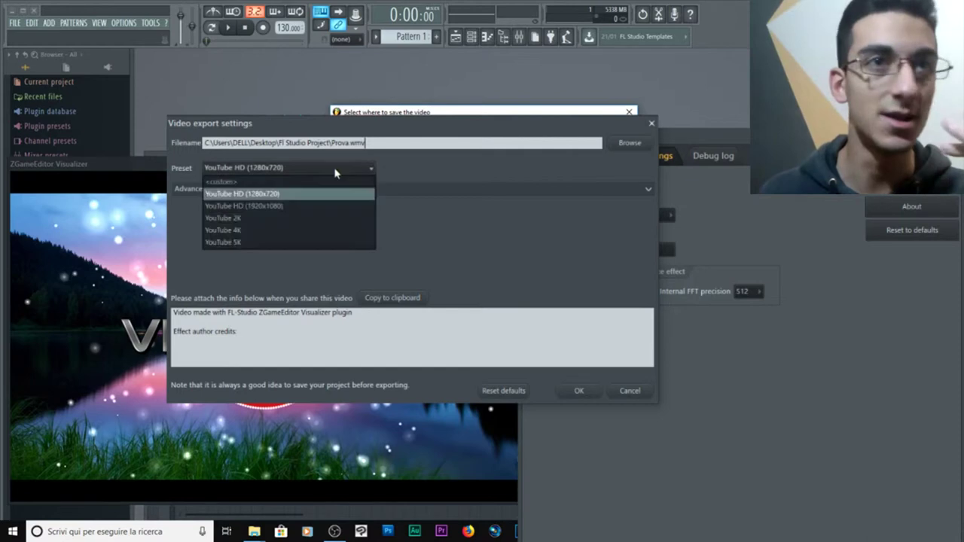
click(331, 204)
Set the advanced export settings to 60 frames per second and key frame spacing 6000, and accept the video export settings
click(647, 190)
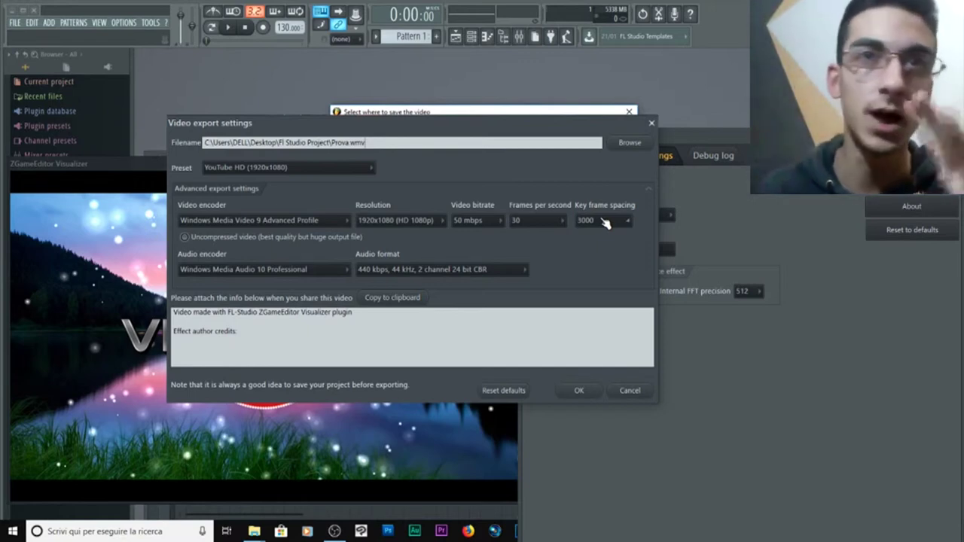
click(538, 221)
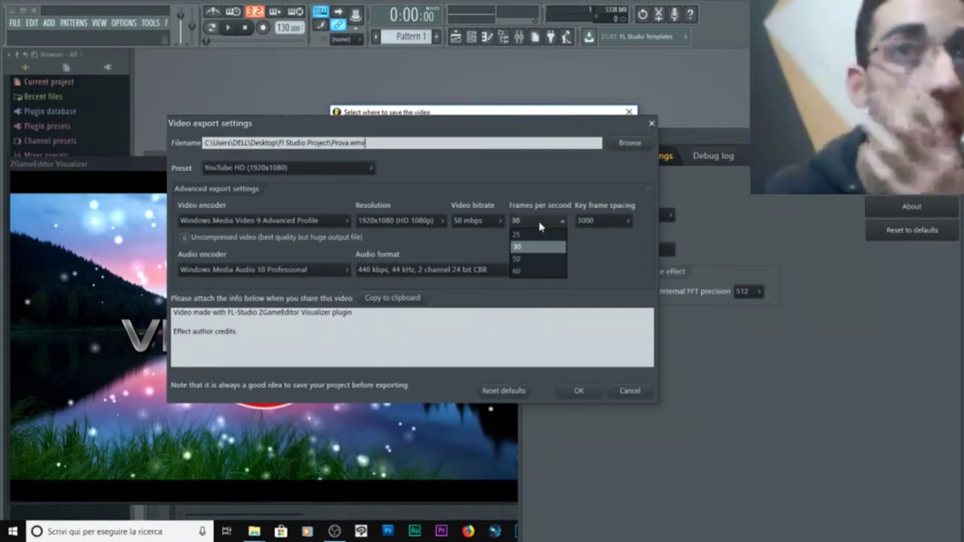
click(546, 274)
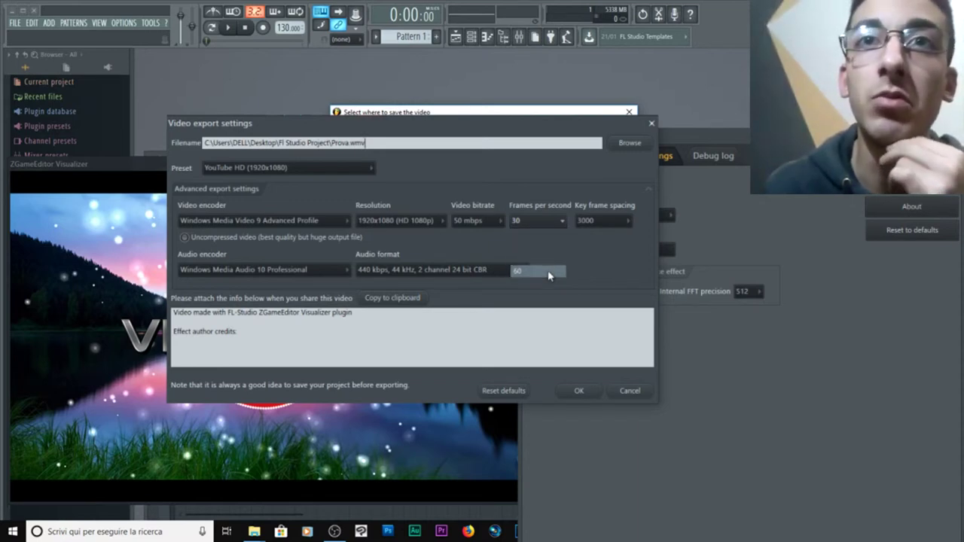
click(611, 222)
click(599, 295)
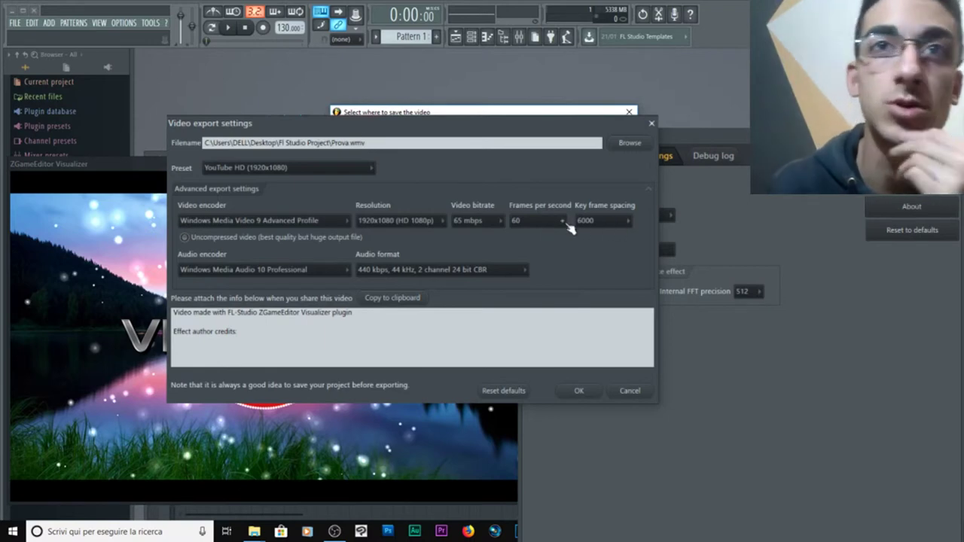
click(564, 227)
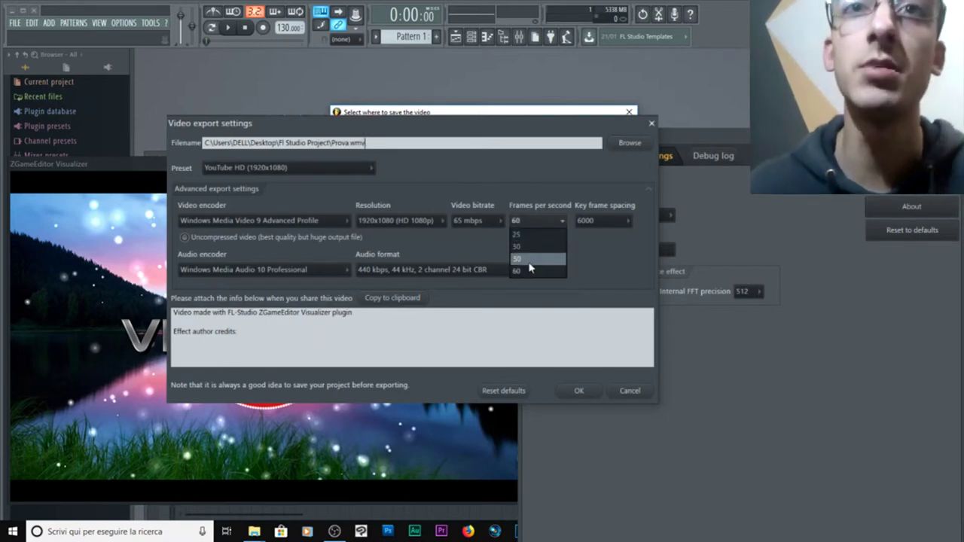
click(641, 243)
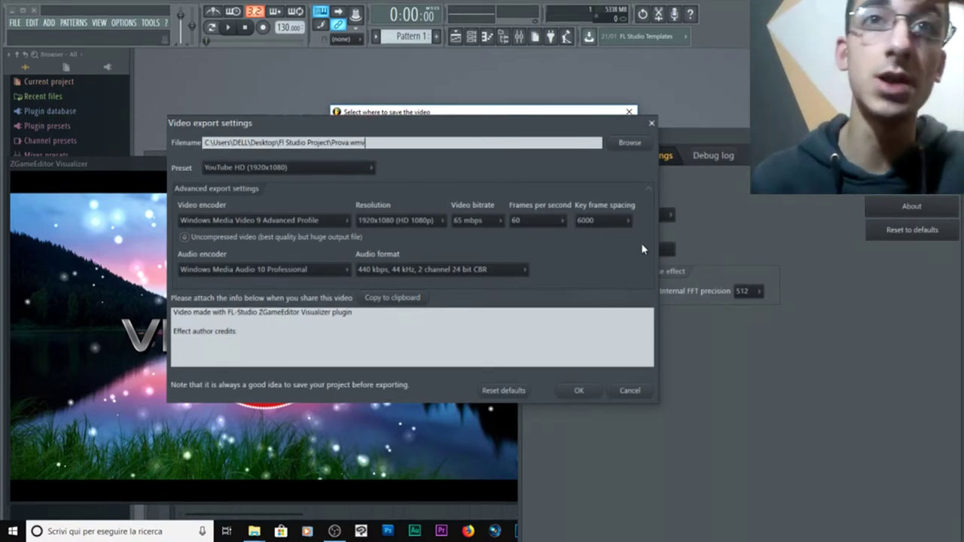
click(581, 391)
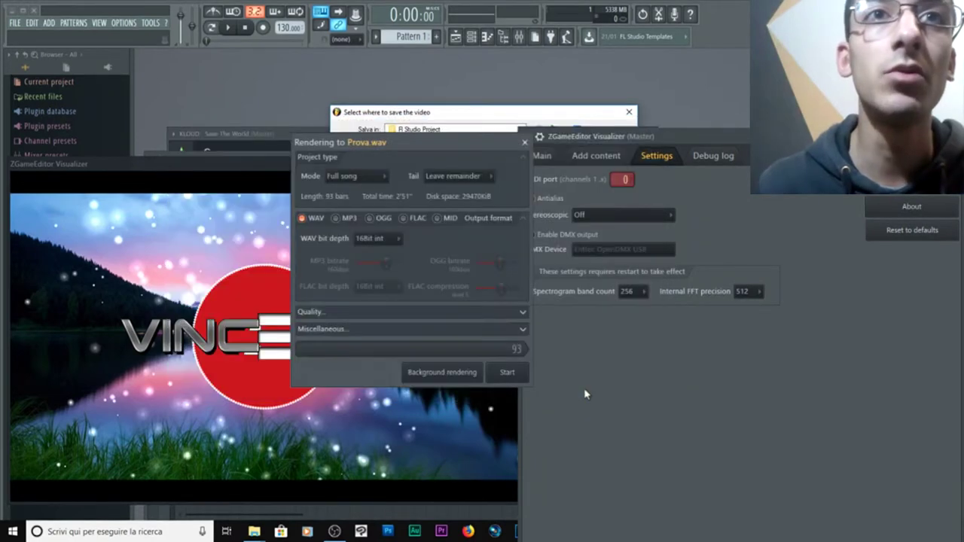
Check the audio rendering's Quality options and choose MP3 as the output format for the full song
click(524, 314)
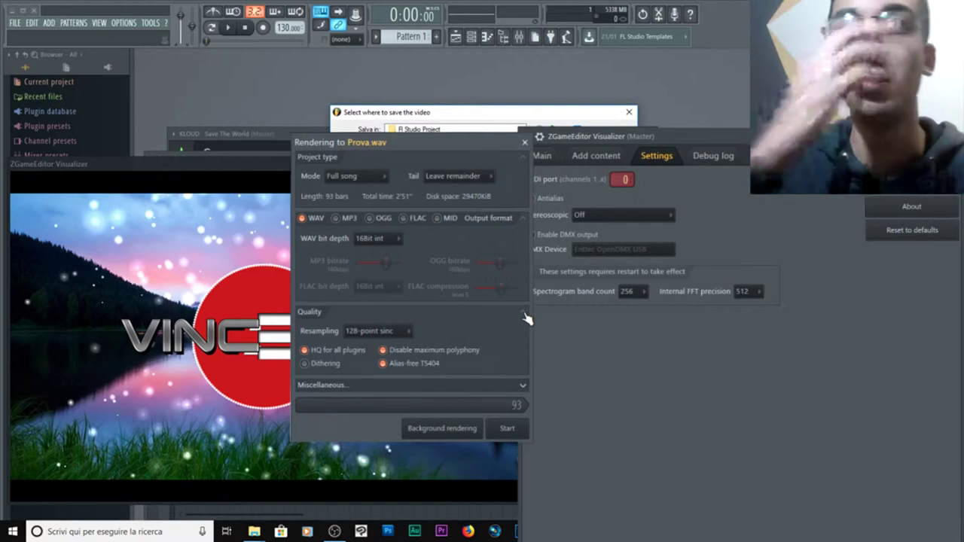
click(526, 315)
click(339, 218)
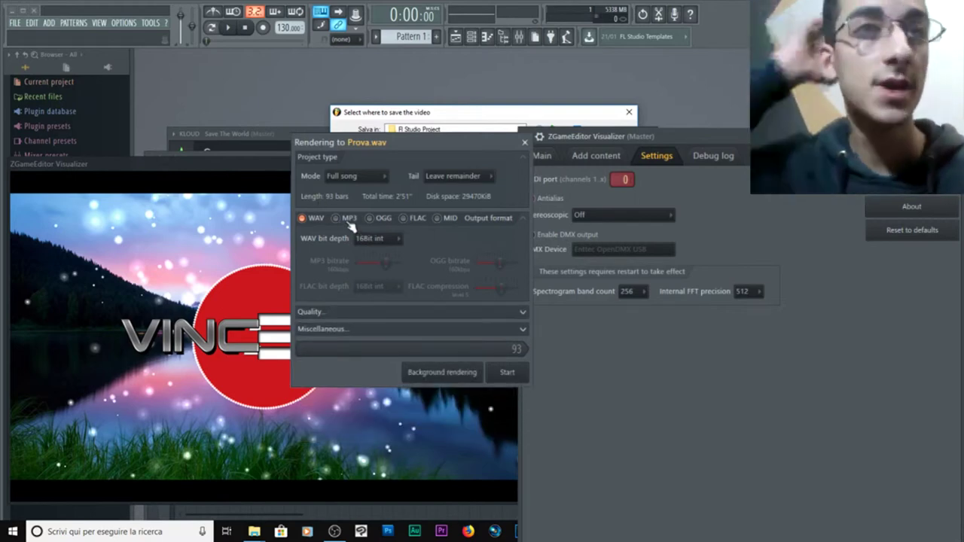
click(318, 219)
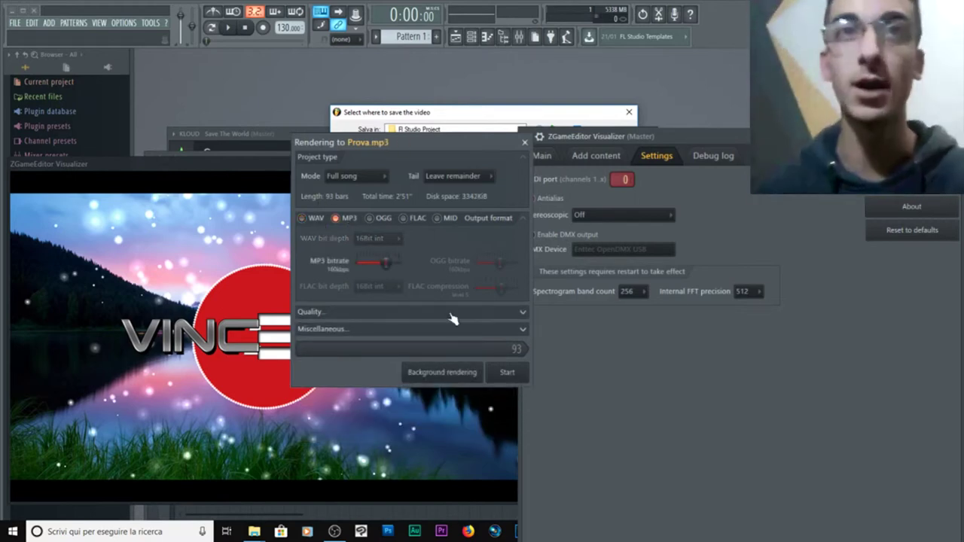